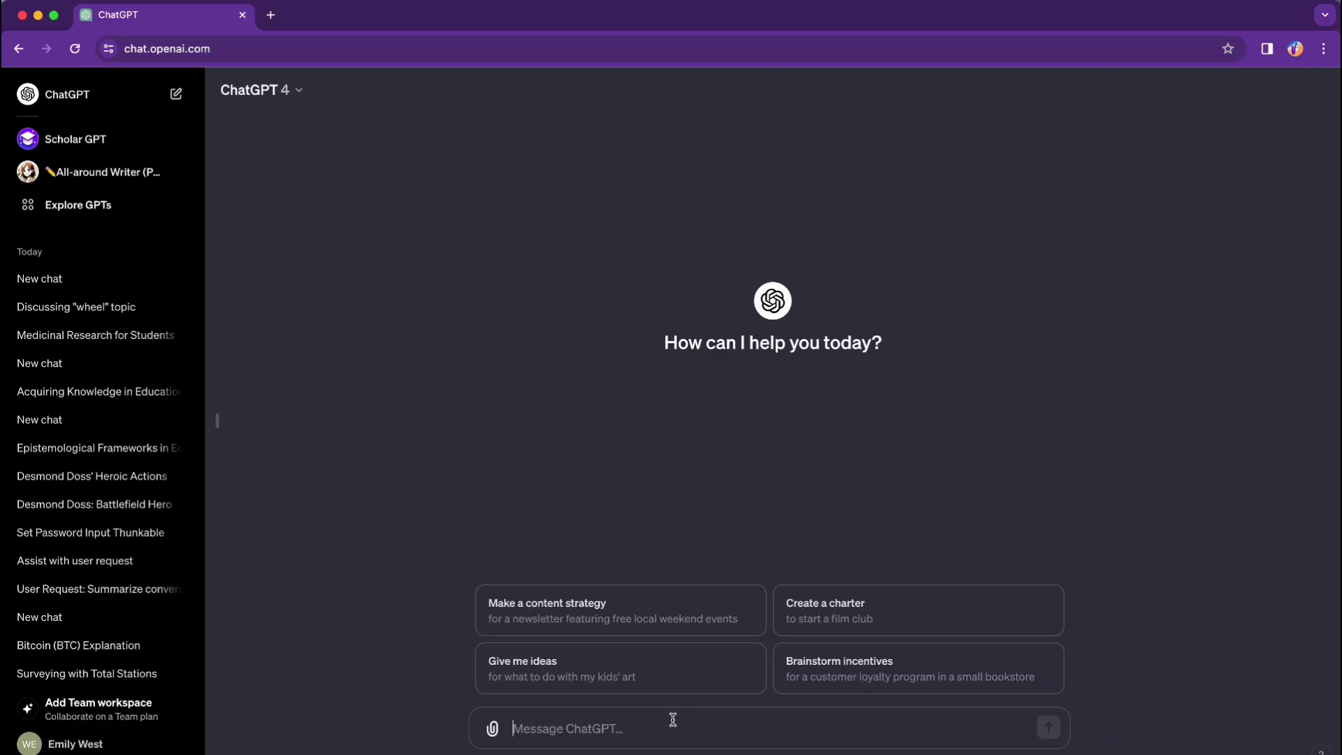
Ask a vague renewable energy question, then send a refined solar photovoltaic efficiency prompt in a new chat
{"action": "type", "text": "Tell me about renewable energy."}
{"action": "key", "text": "Return"}
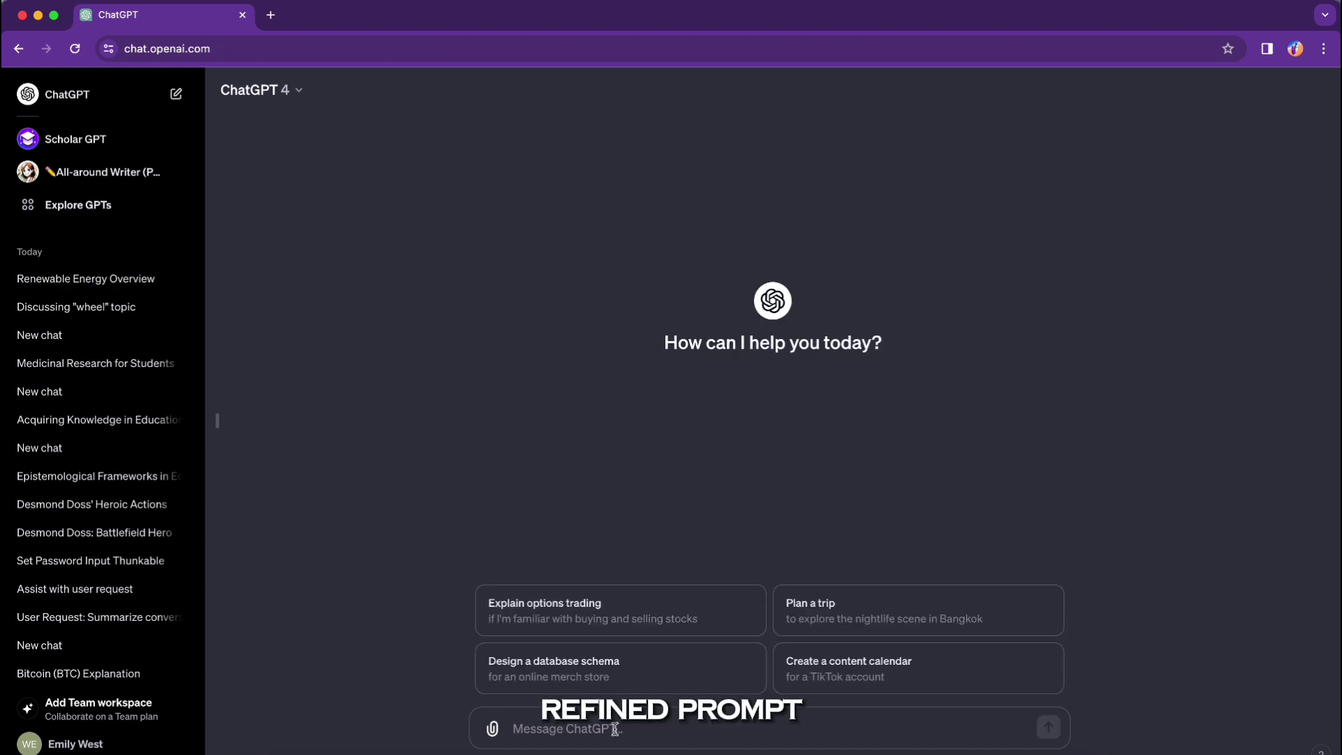
{"action": "type", "text": "Provide a detailed explanation of current advancements in solar photovoltaic technology, including efficiency improvements and emerging trends."}
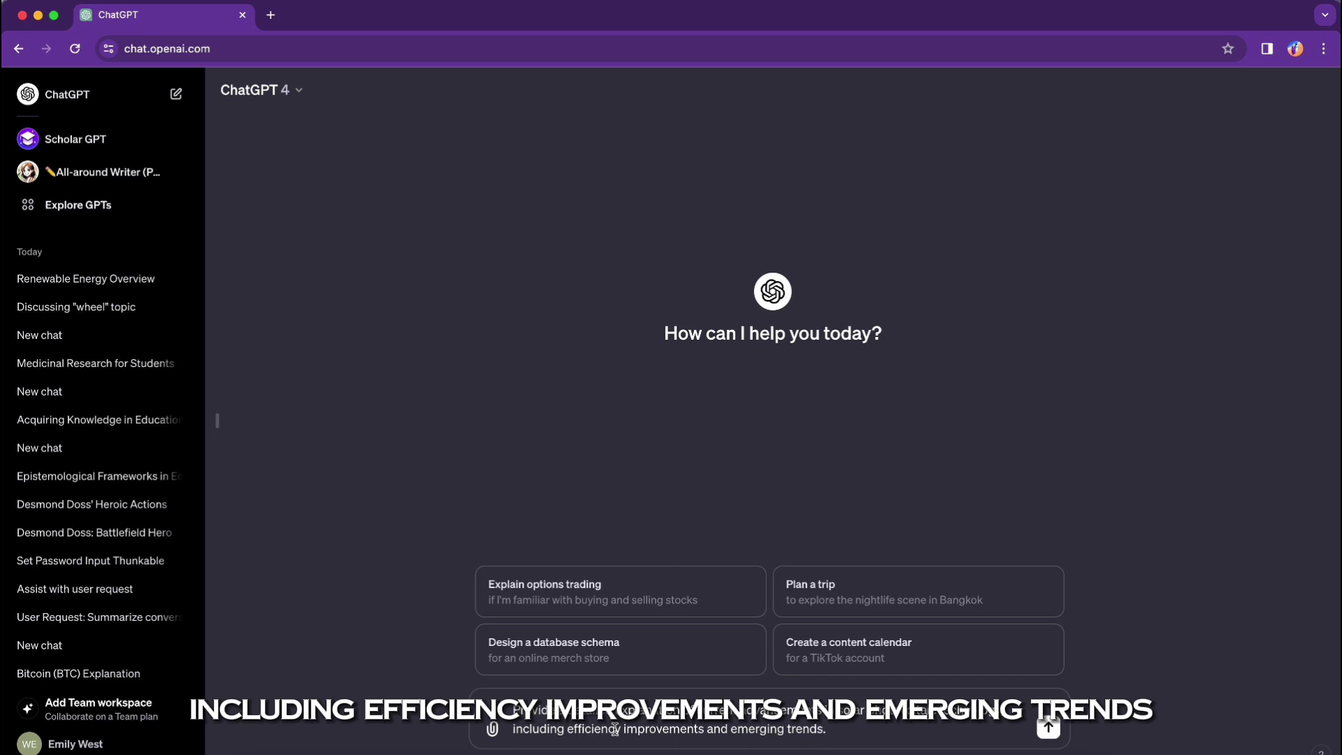
{"action": "key", "text": "Return"}
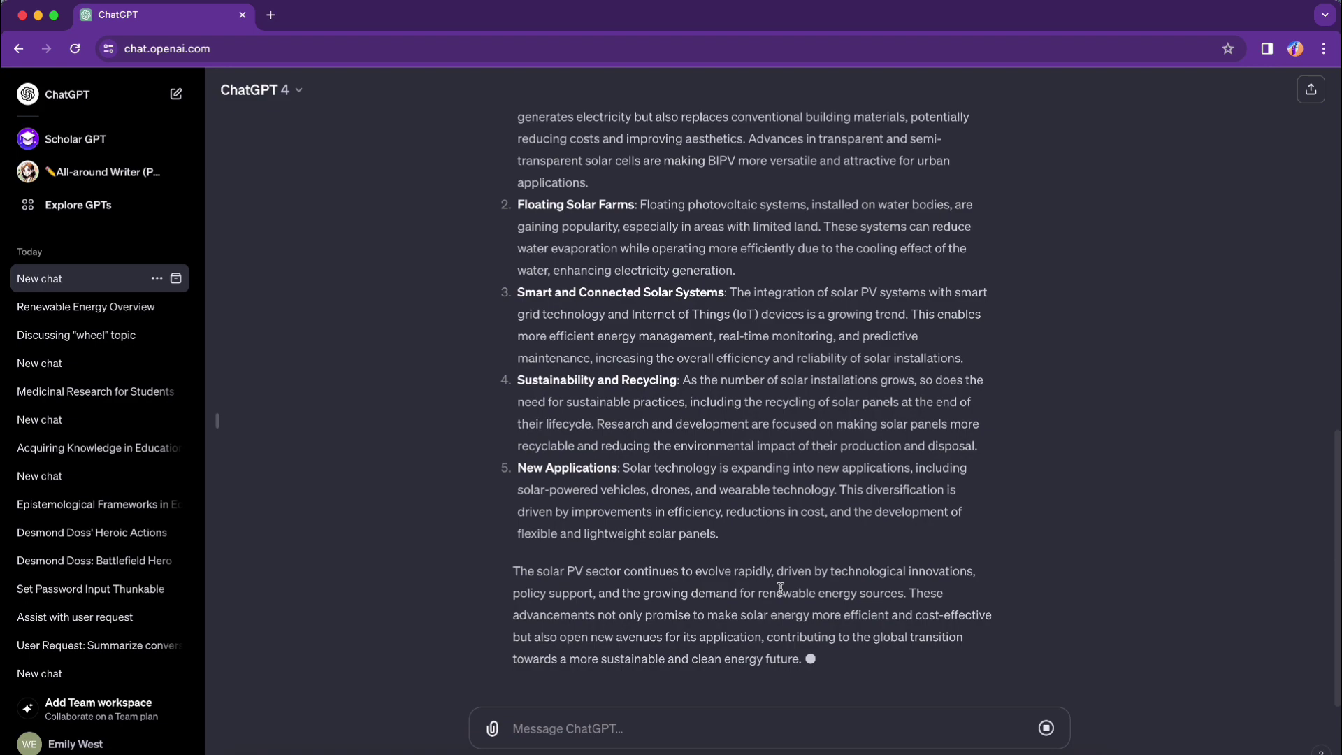
{"action": "scroll", "coordinate": [768, 517], "scroll_direction": "up", "scroll_amount": 6}
{"action": "scroll", "coordinate": [769, 514], "scroll_direction": "up", "scroll_amount": 7}
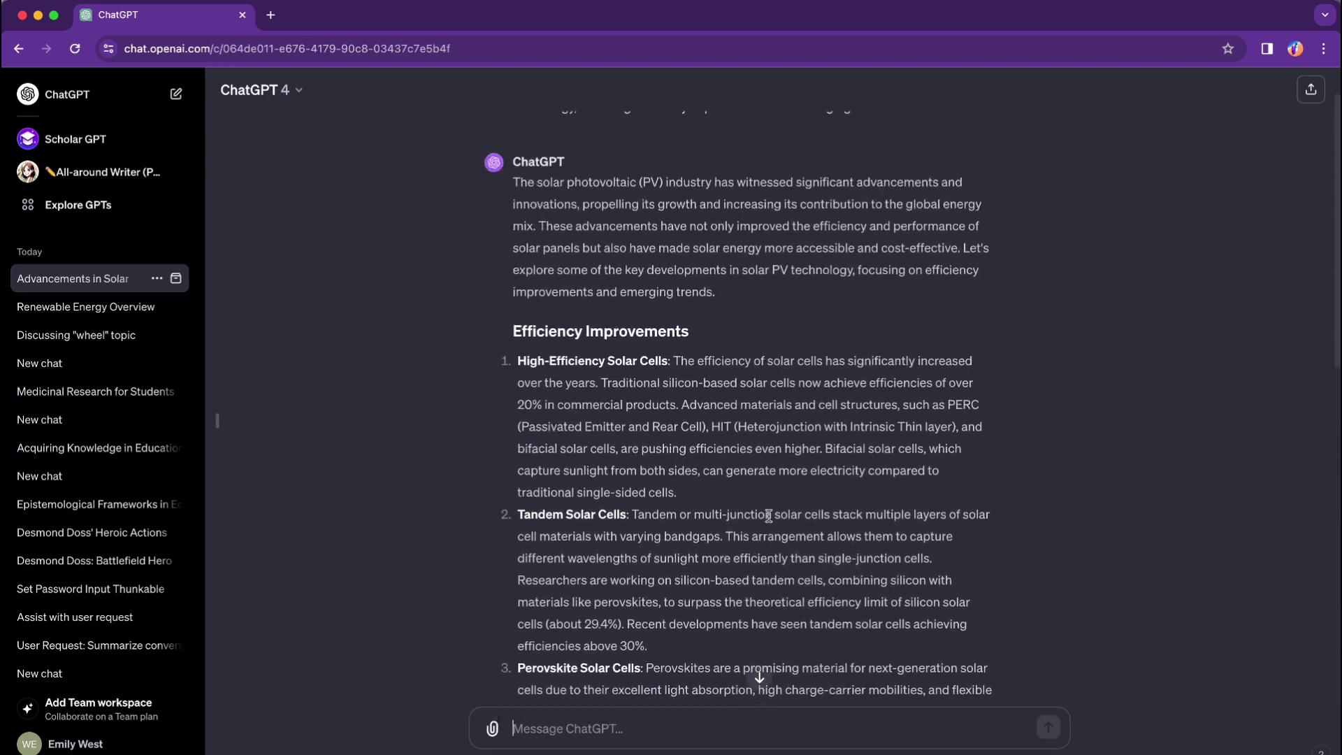
{"action": "scroll", "coordinate": [768, 515], "scroll_direction": "down", "scroll_amount": 11}
{"action": "scroll", "coordinate": [768, 515], "scroll_direction": "down", "scroll_amount": 3}
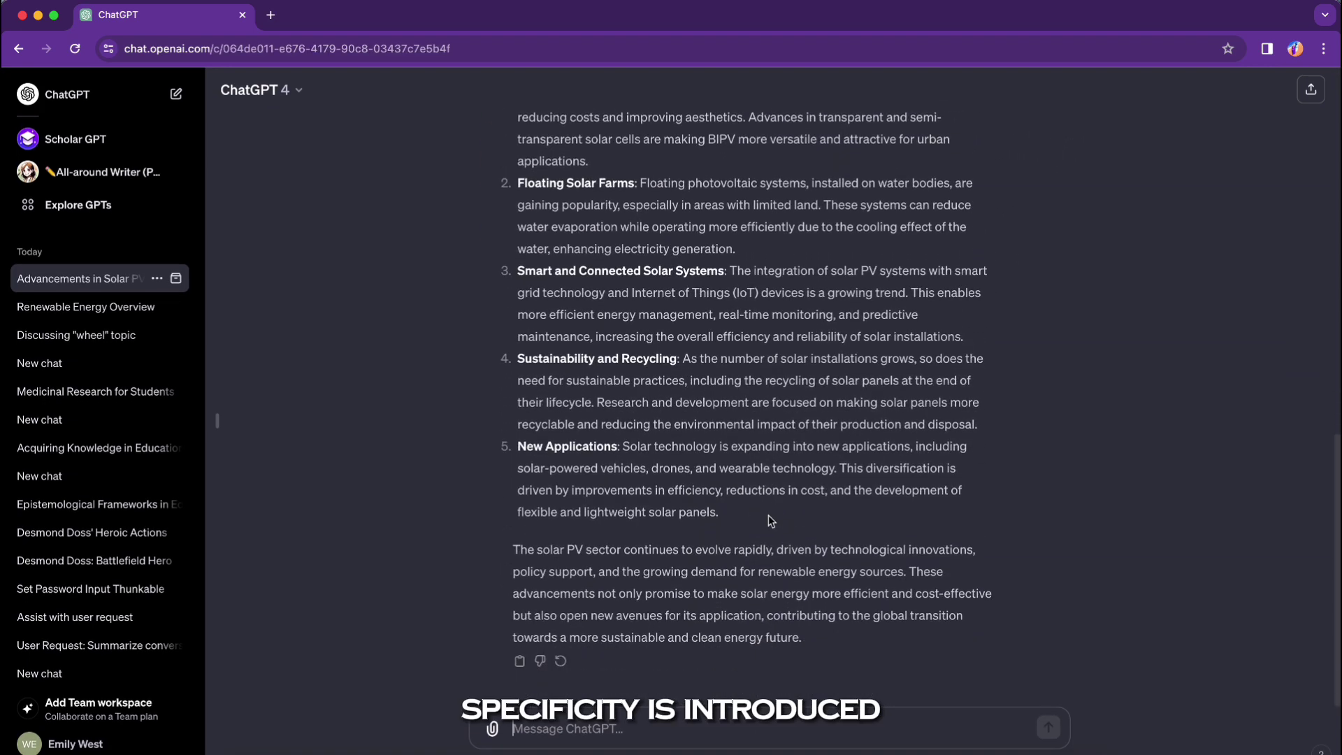
{"action": "left_click", "coordinate": [120, 307]}
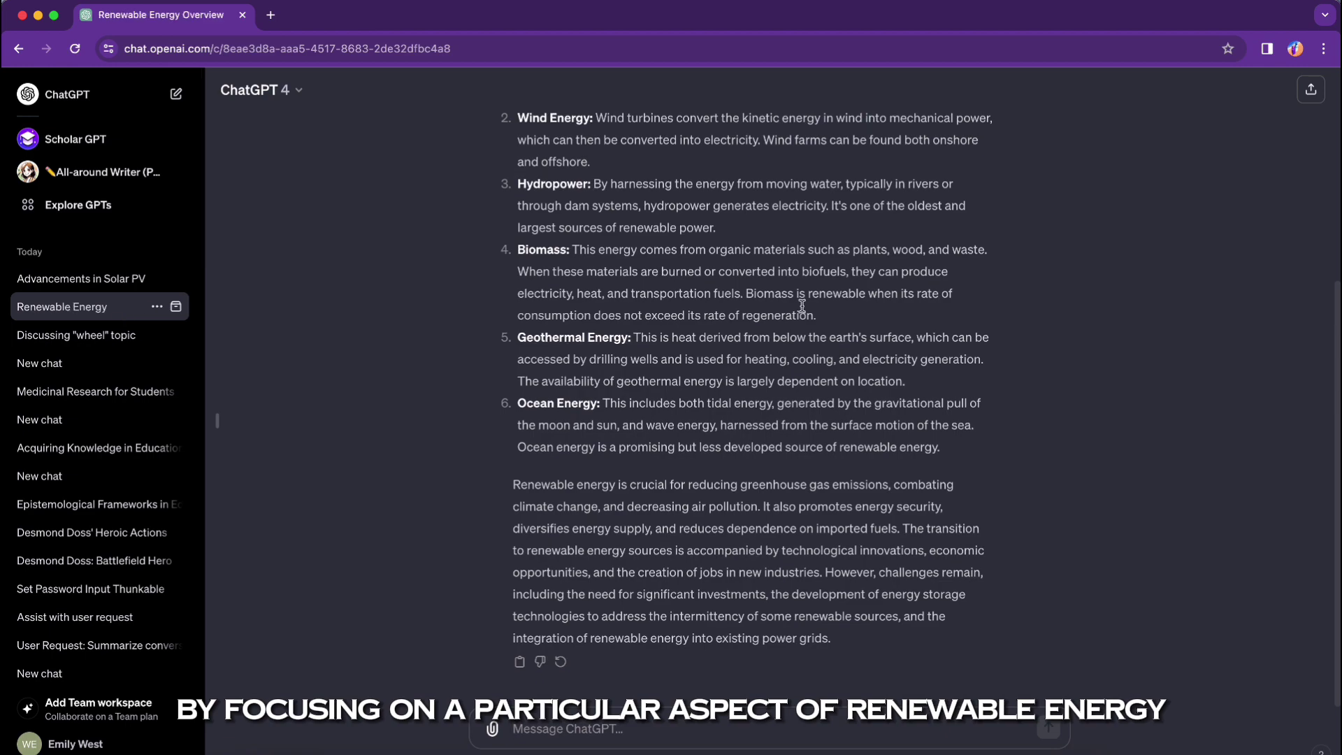
{"action": "scroll", "coordinate": [769, 385], "scroll_direction": "up", "scroll_amount": 7}
{"action": "scroll", "coordinate": [768, 349], "scroll_direction": "down", "scroll_amount": 7}
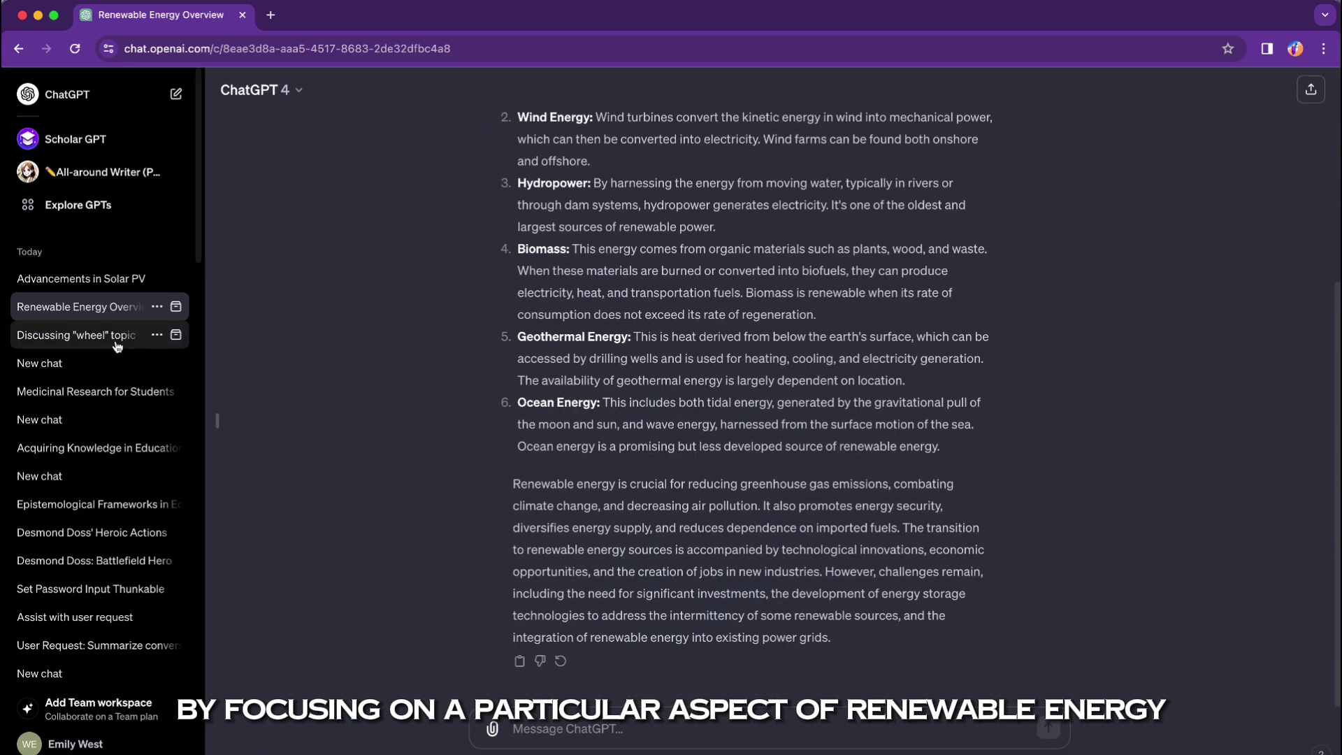
{"action": "left_click", "coordinate": [91, 291]}
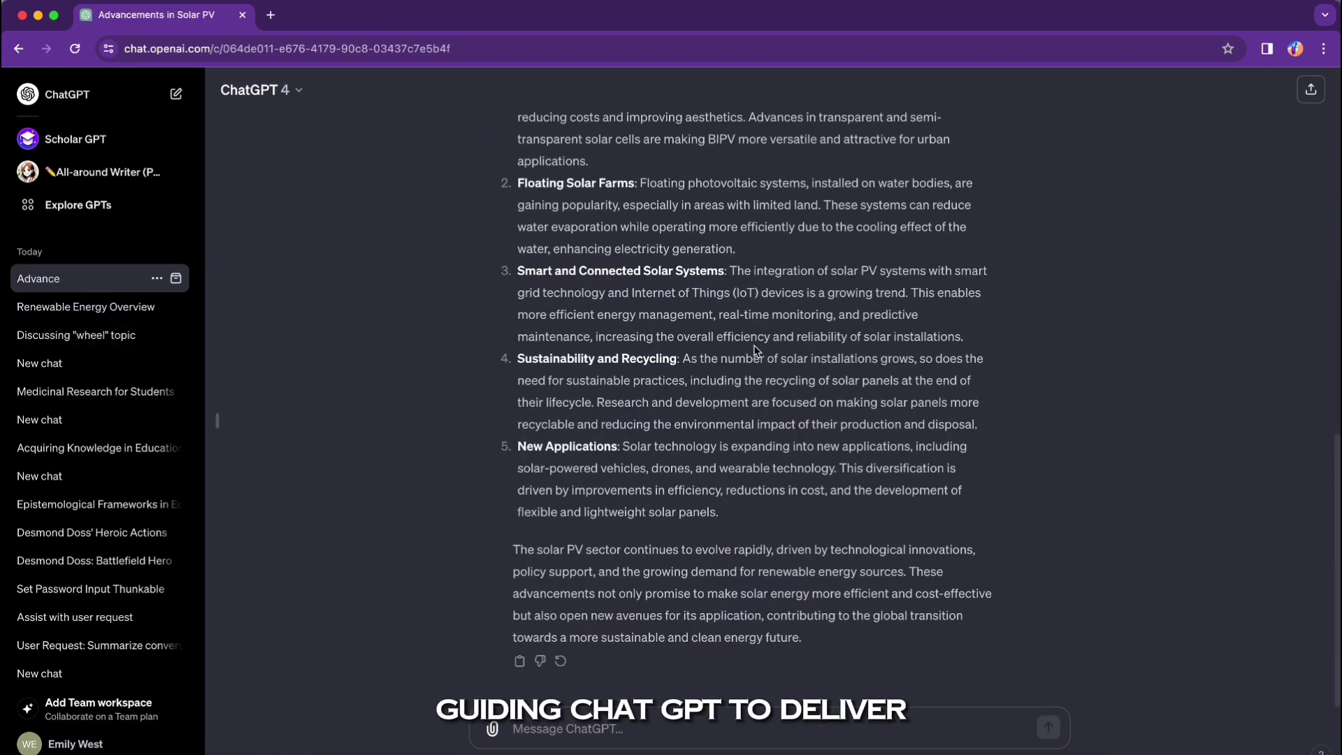
{"action": "scroll", "coordinate": [755, 349], "scroll_direction": "up", "scroll_amount": 15}
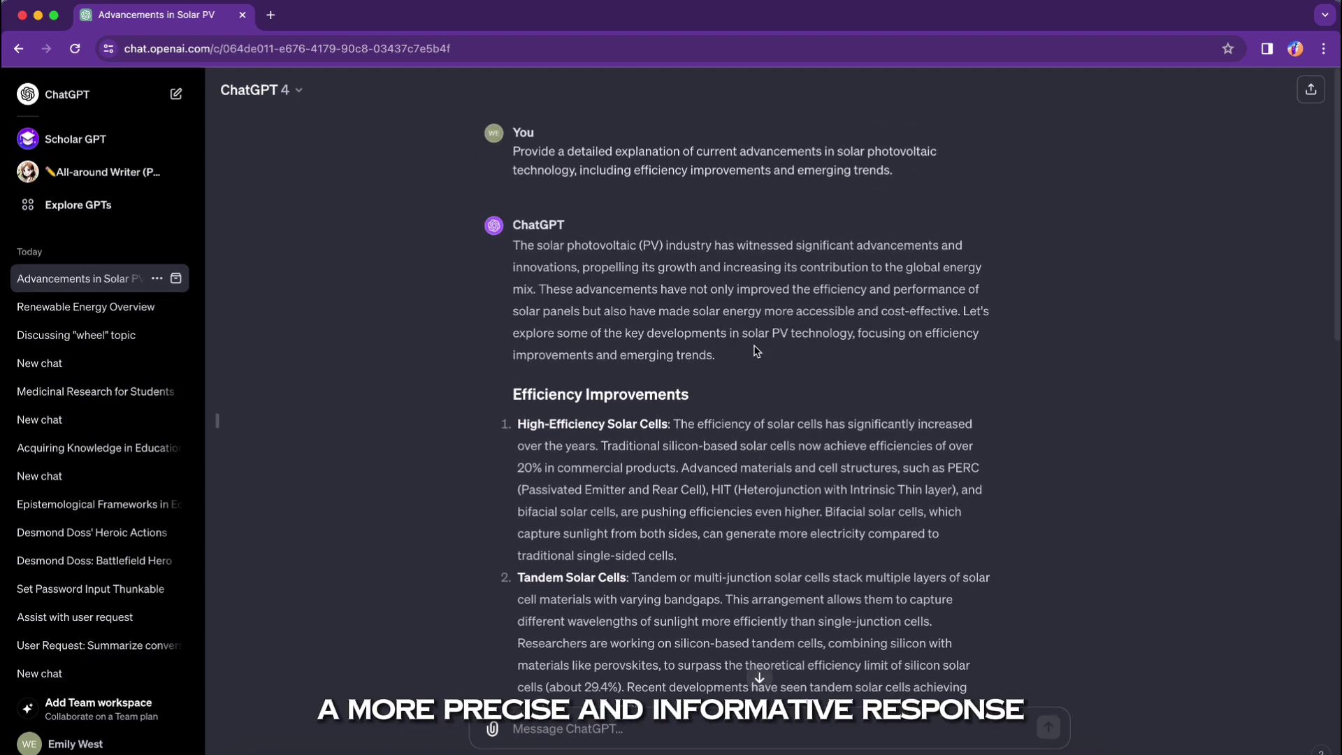
{"action": "scroll", "coordinate": [757, 351], "scroll_direction": "down", "scroll_amount": 15}
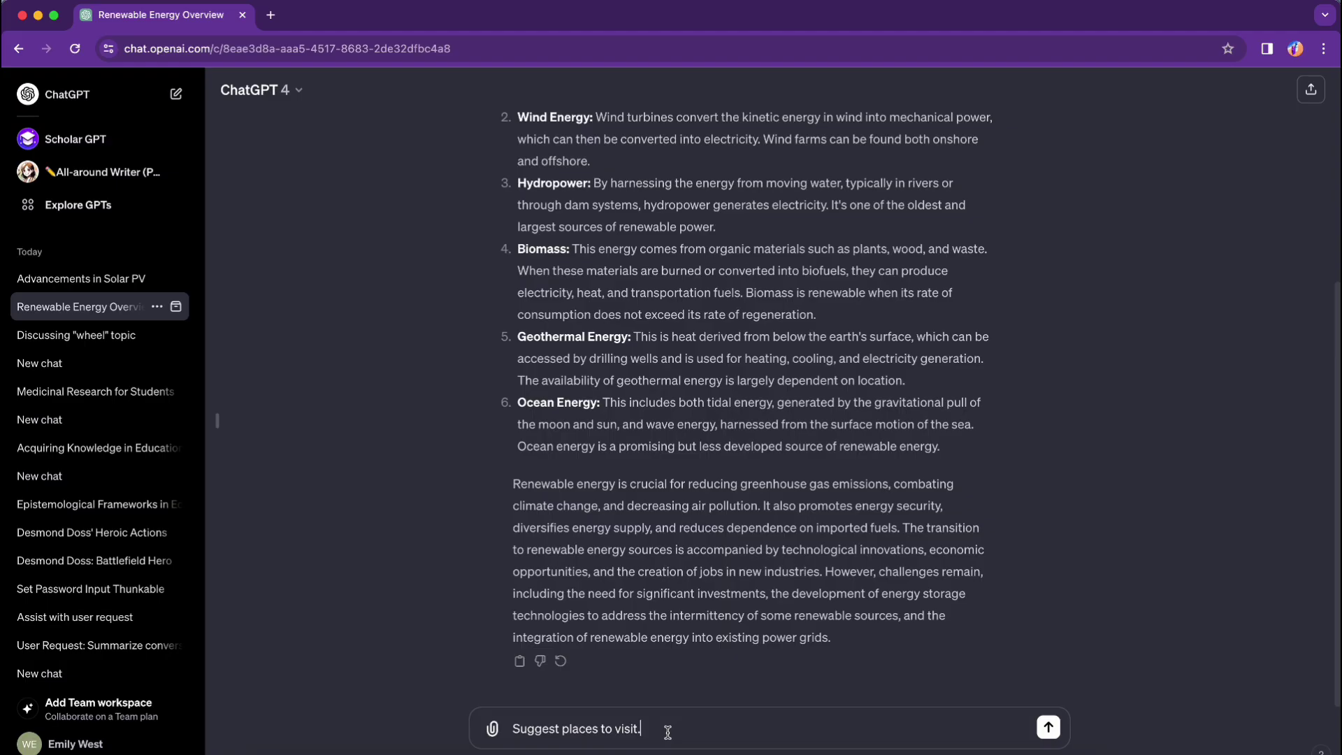
Send 'Suggest places to visit.' and scroll through the travel suggestions reply
{"action": "key", "text": "Return"}
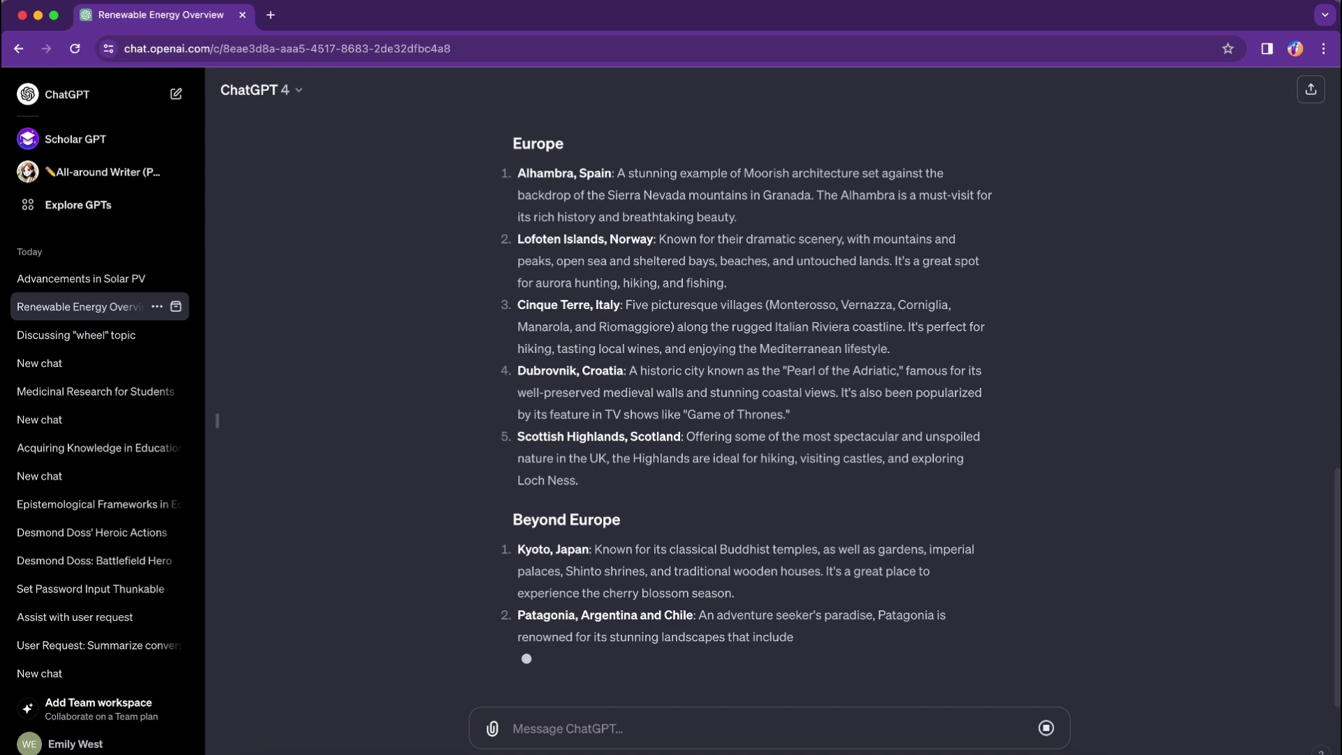
{"action": "scroll", "coordinate": [674, 629], "scroll_direction": "up", "scroll_amount": 6}
{"action": "scroll", "coordinate": [727, 489], "scroll_direction": "down", "scroll_amount": 7}
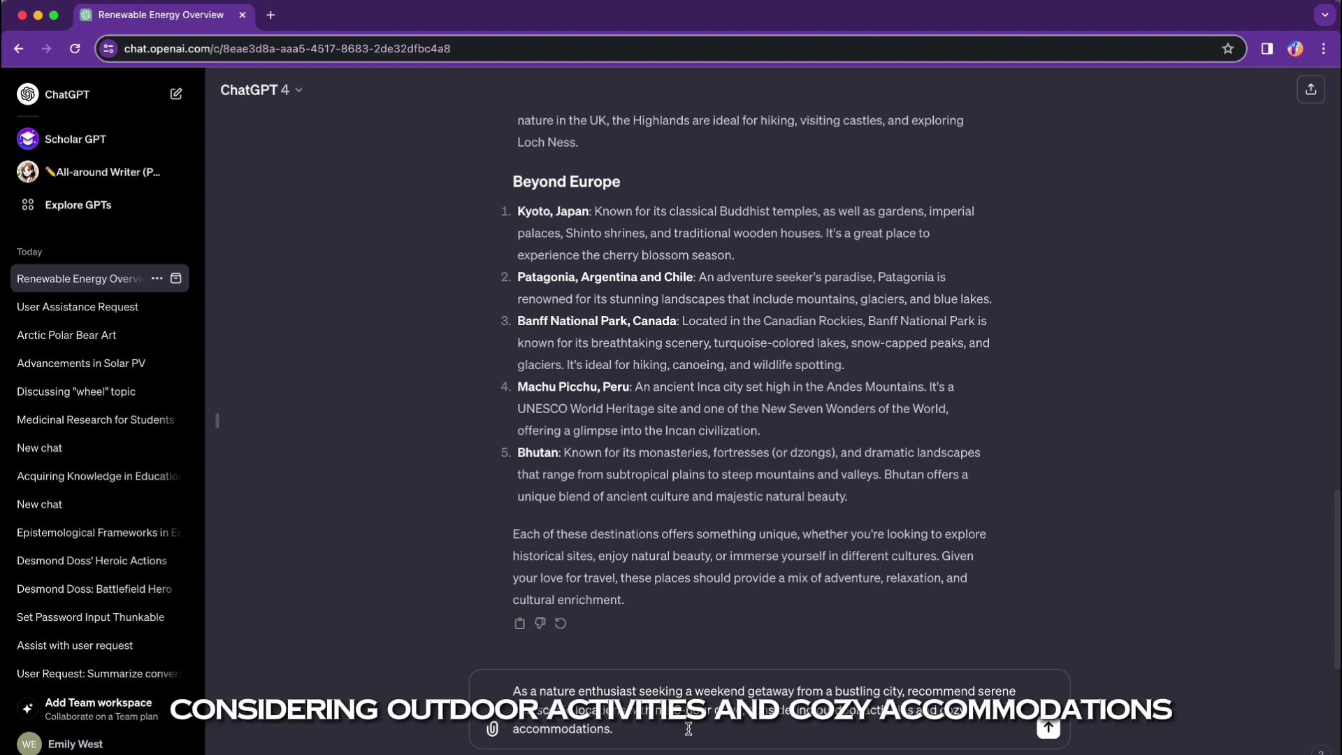
Send the refined nature weekend-getaway prompt for destinations within a 3-hour drive
{"action": "key", "text": "Return"}
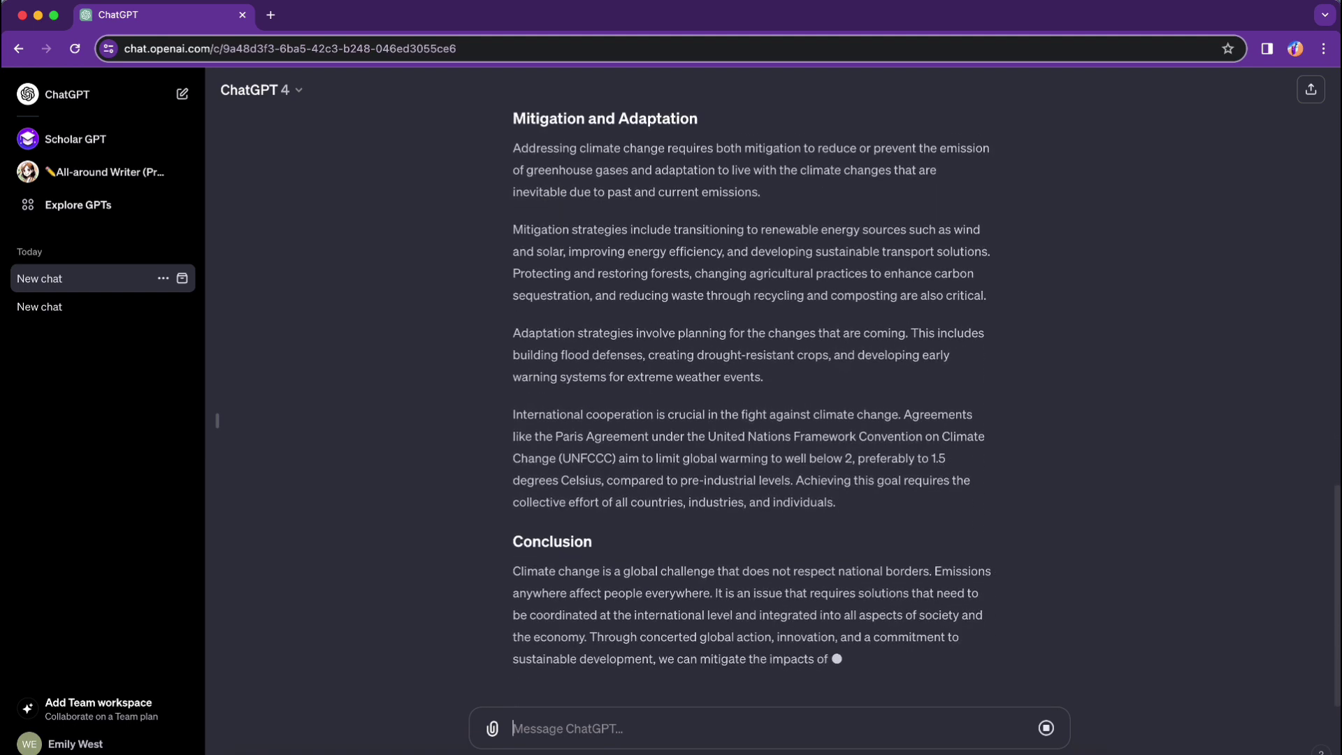
Paste the refined 500-word deforestation-and-climate essay prompt into the message box
{"action": "type", "text": "Compose a concise 500-word essay on the impact of deforestation on climate change, highlighting key causes, effects, and potential solutions."}
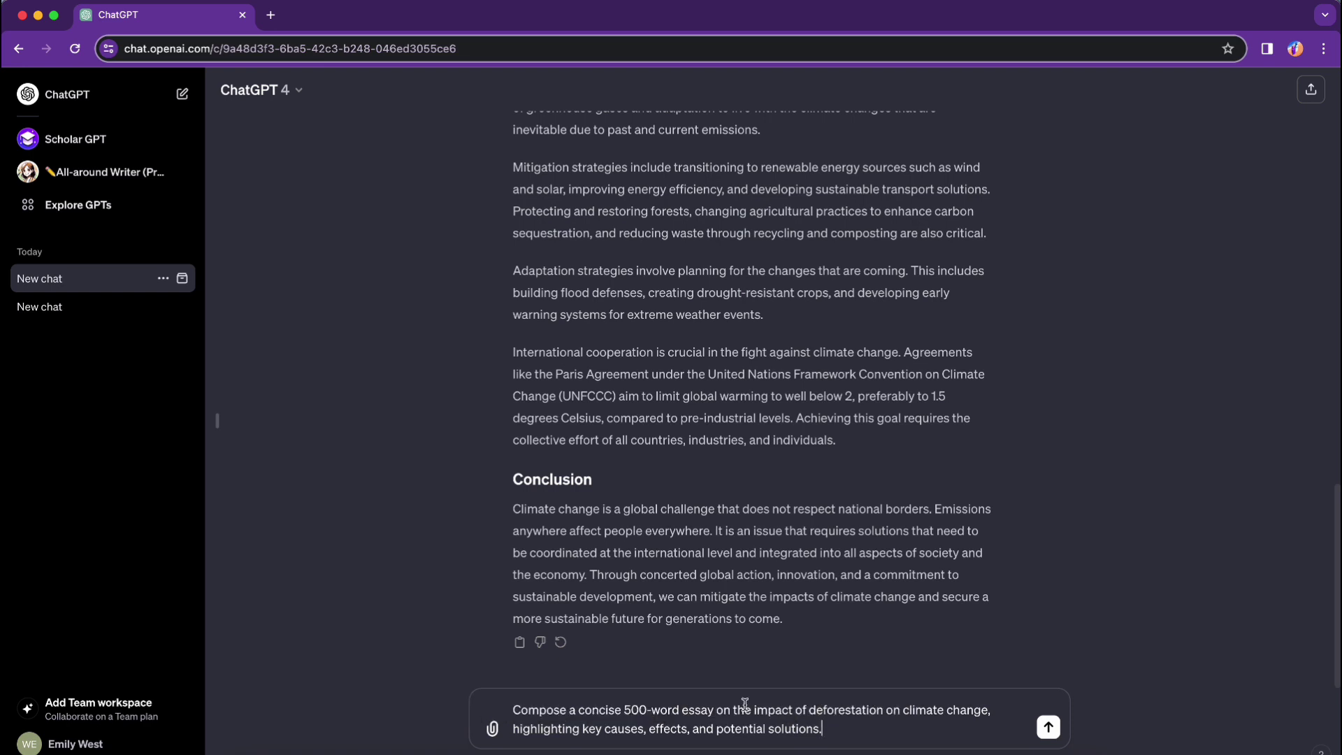
Submit the concise 500-word deforestation essay prompt covering causes, effects and solutions
{"action": "key", "text": "Return"}
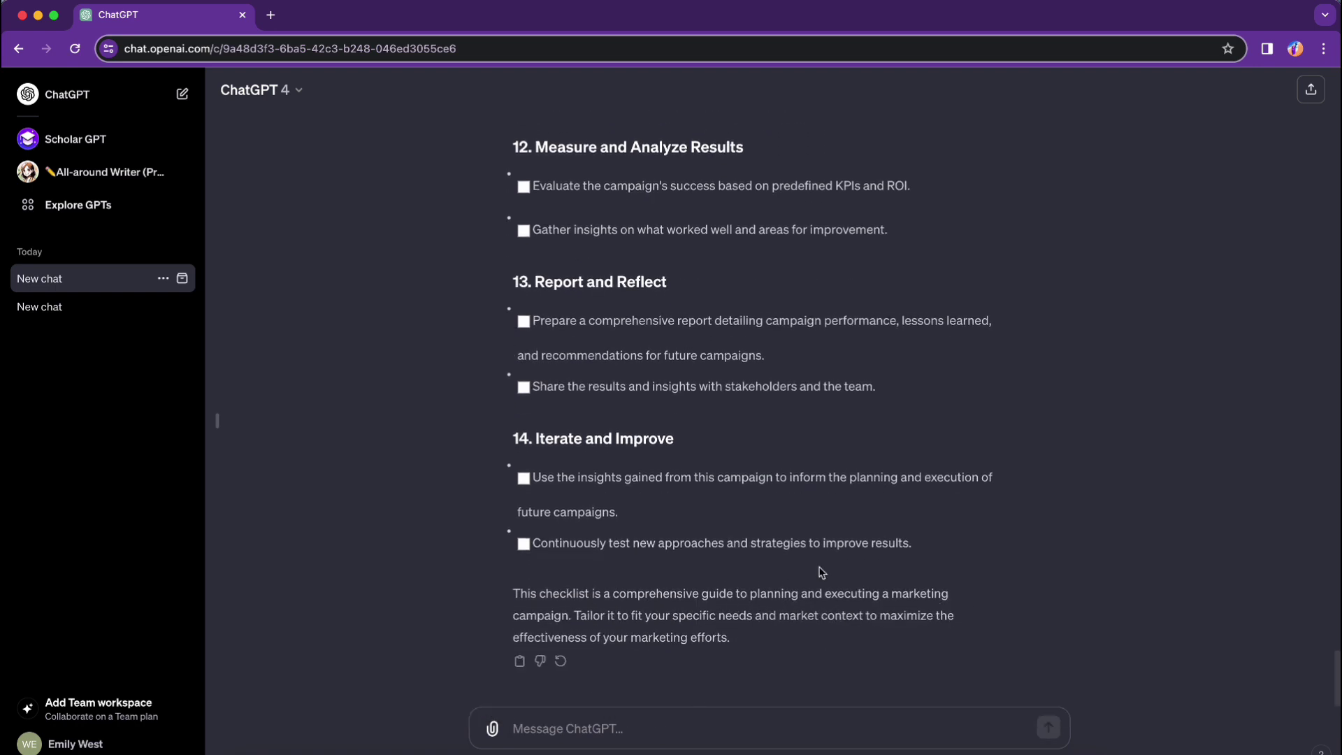
Scroll up through the 14-step marketing campaign checklist back to the prompt
{"action": "scroll", "coordinate": [817, 559], "scroll_direction": "up", "scroll_amount": 8}
{"action": "scroll", "coordinate": [818, 558], "scroll_direction": "up", "scroll_amount": 15}
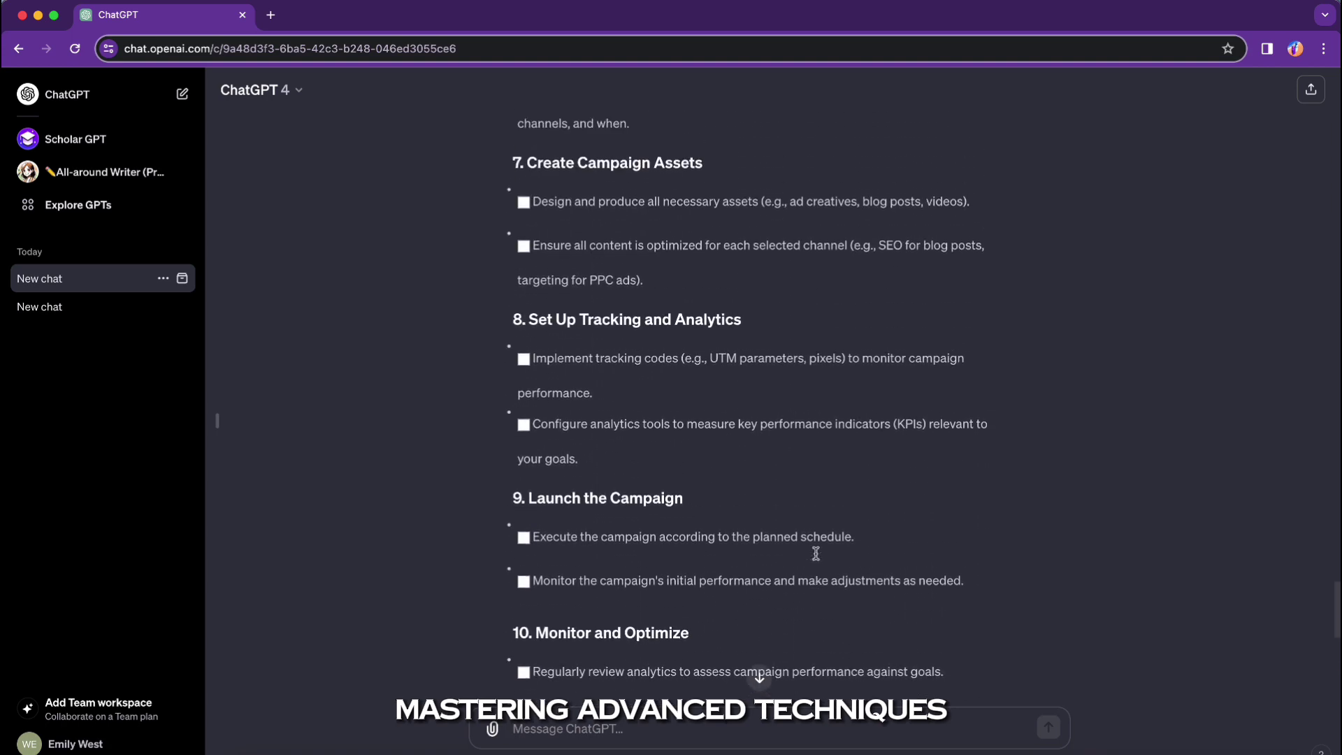
{"action": "scroll", "coordinate": [817, 557], "scroll_direction": "up", "scroll_amount": 4}
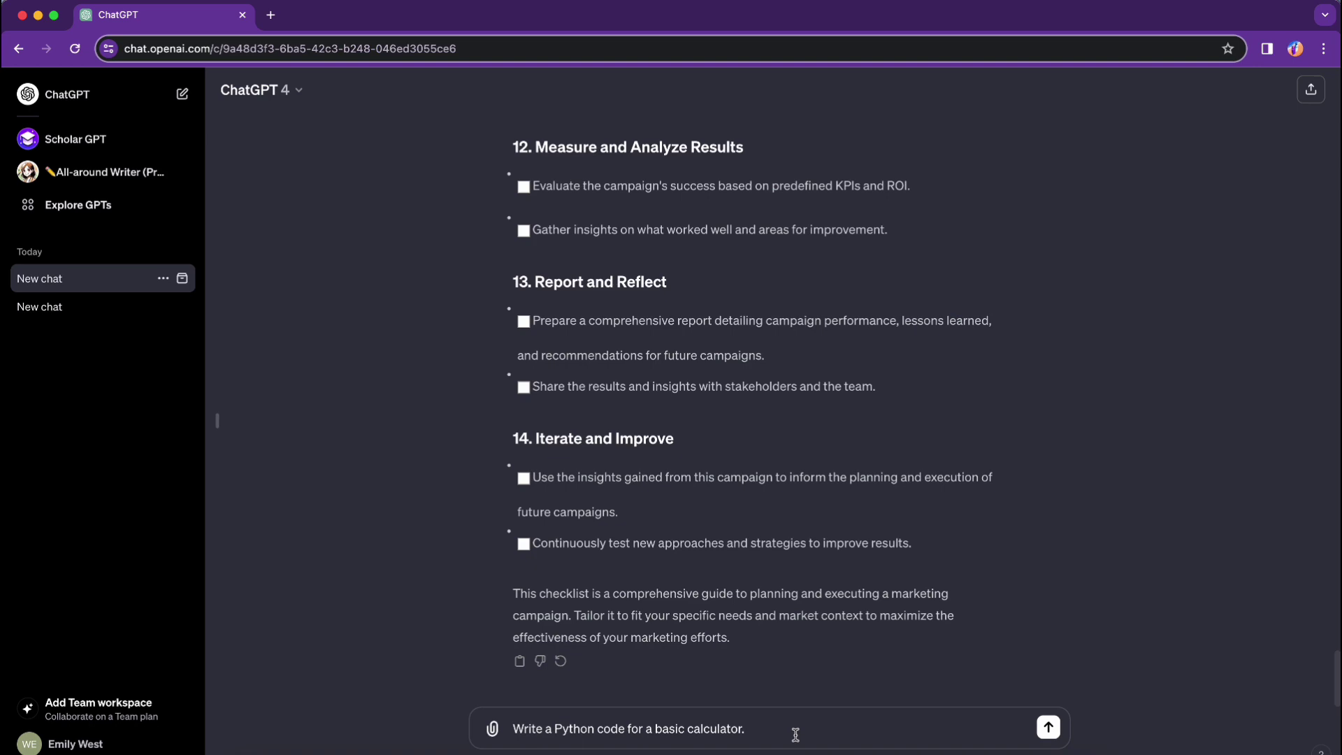
Send 'Write a Python code for a basic calculator.' and paste the refined PEP 8 calculator prompt
{"action": "key", "text": "Return"}
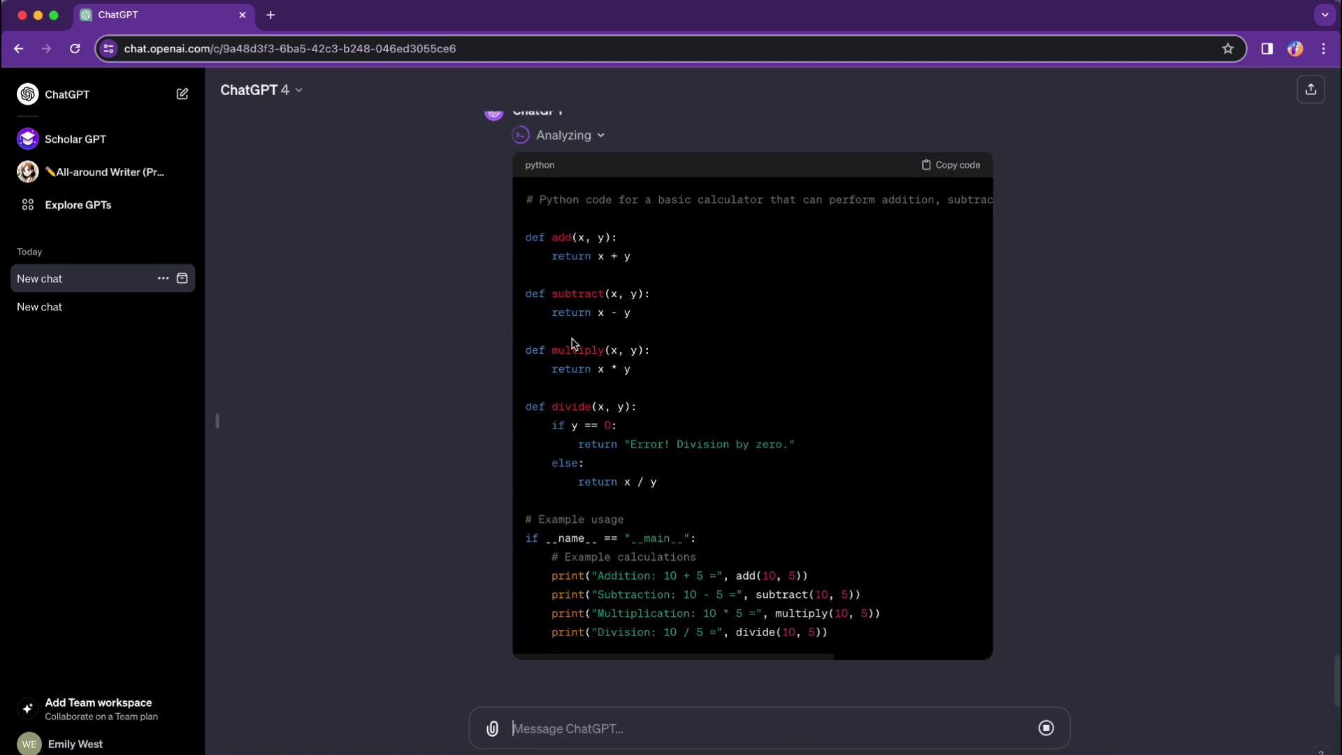
{"action": "type", "text": "Generate a Python script that implements a basic calculator with user input validation, supporting addition, subtraction, multiplication, and division operations. Ensure the code follows PEP 8 guidelines for readability and includes comments for each major function."}
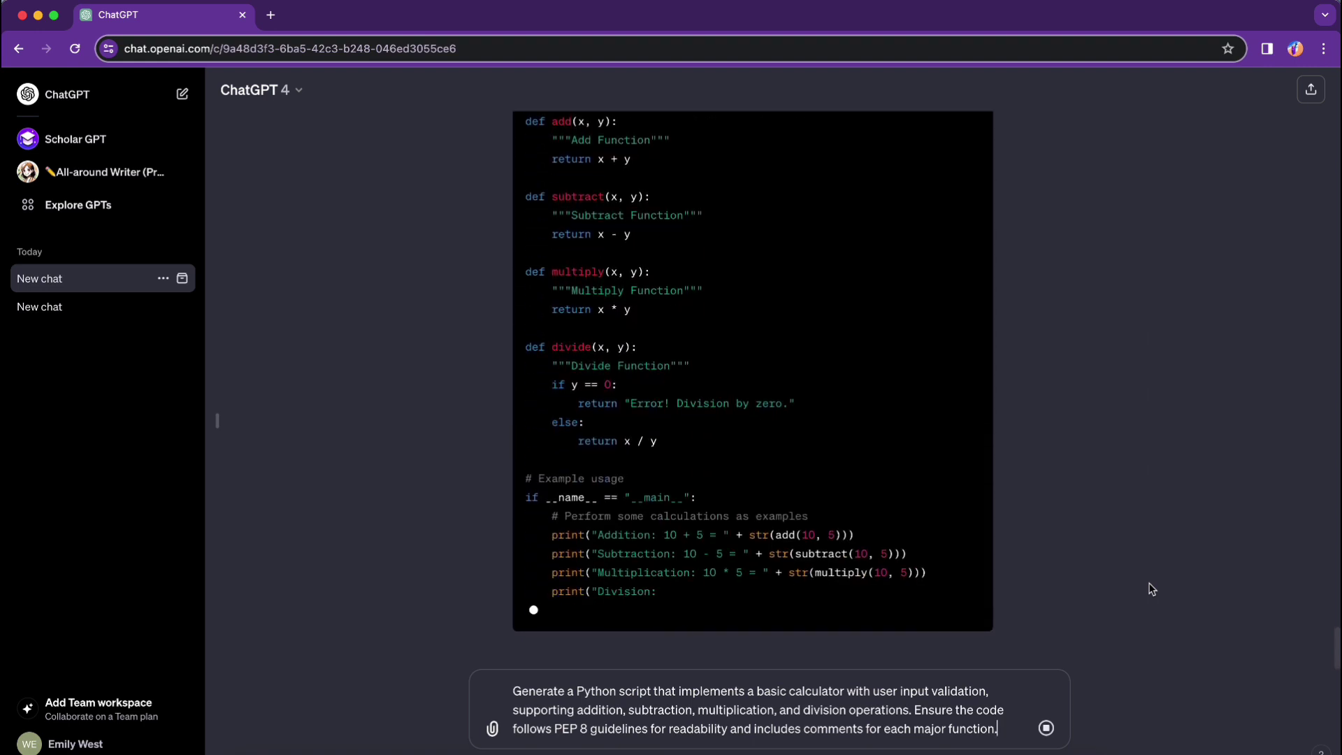
Re-paste the refined PEP 8 calculator-with-input-validation prompt and send it
{"action": "key", "text": "super+z"}
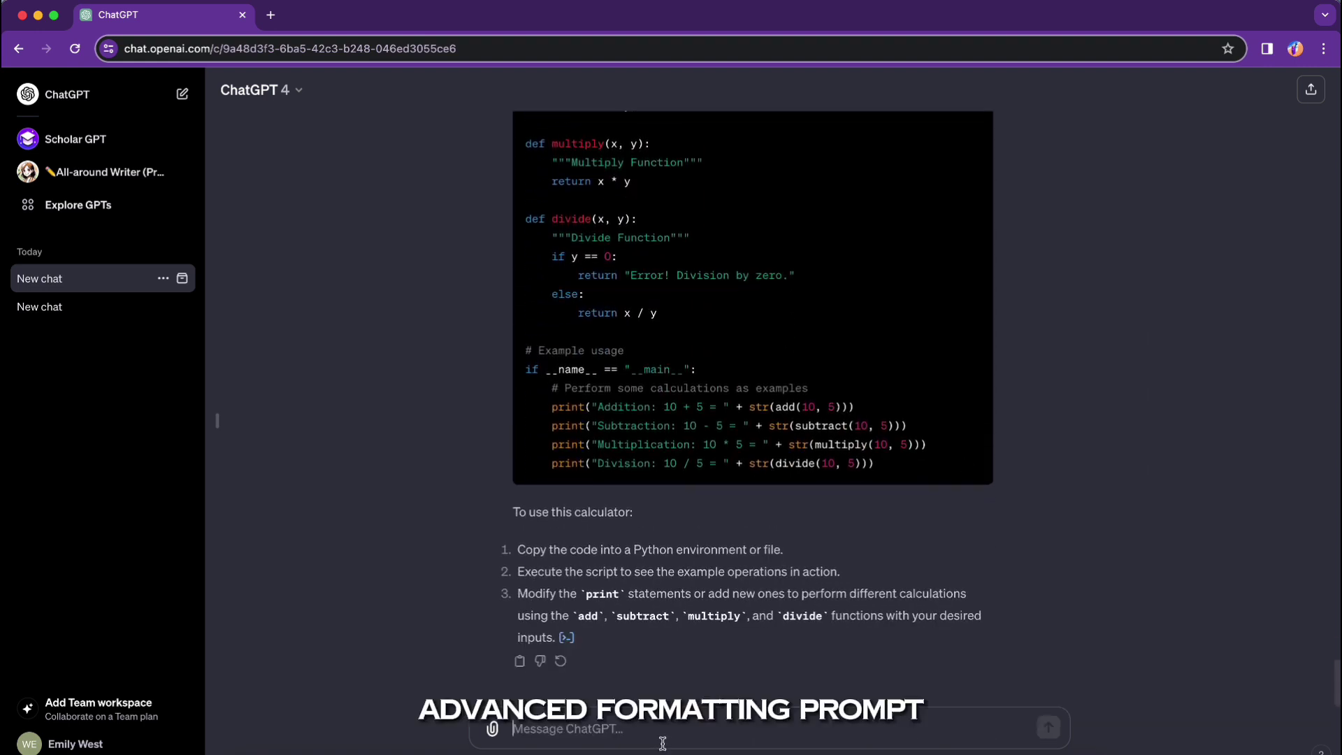
{"action": "type", "text": "Generate a Python script that implements a basic calculator with user input validation, supporting addition, subtraction, multiplication, and division operations. Ensure the code follows PEP 8 guidelines for readability and includes comments for each major function."}
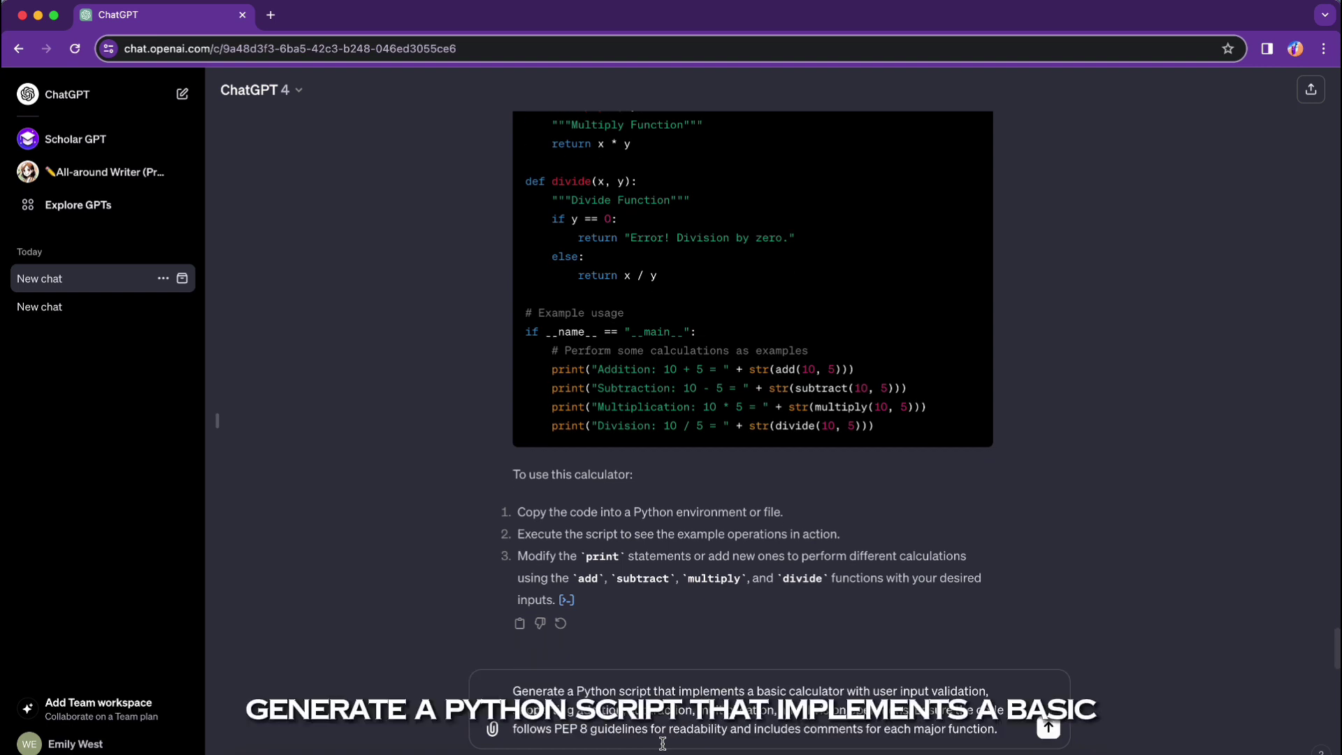
{"action": "key", "text": "Return"}
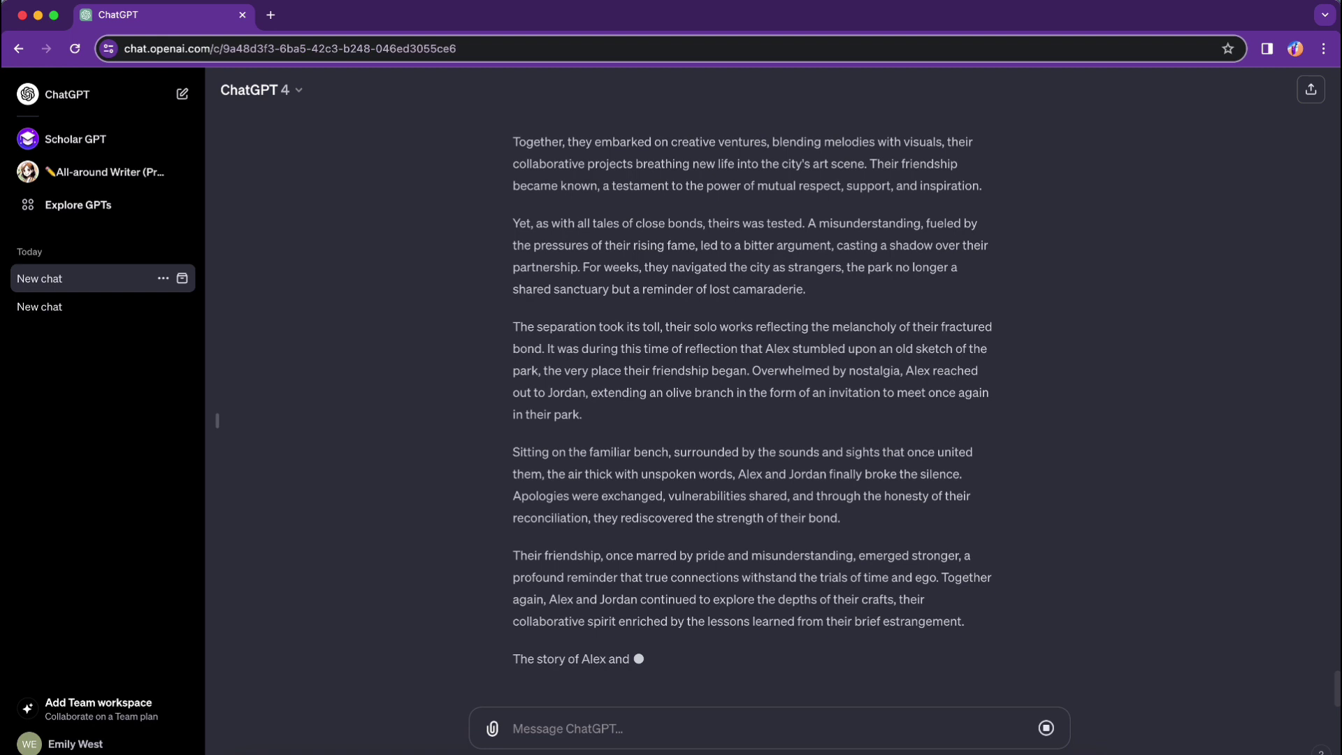
Paste and send the refined heartwarming lifelong-friendship story prompt
{"action": "key", "text": "super+v"}
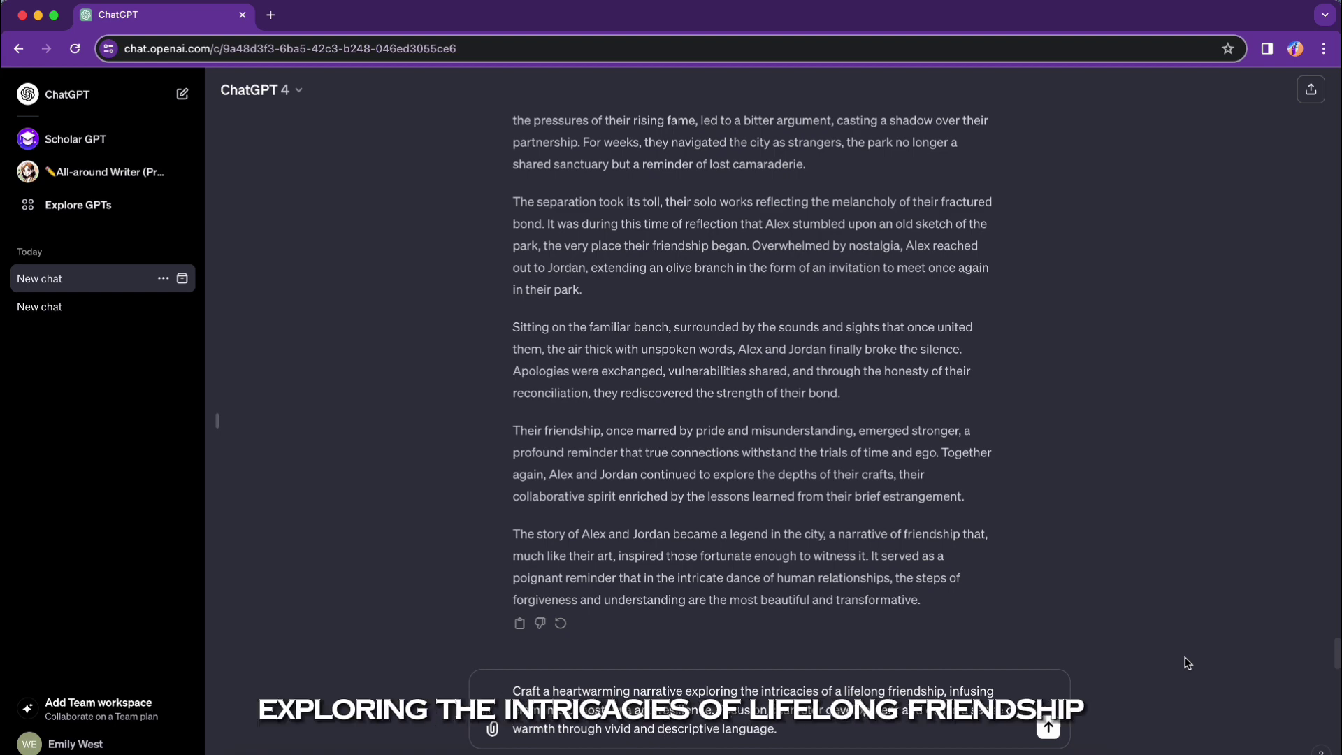
{"action": "left_click", "coordinate": [1049, 727]}
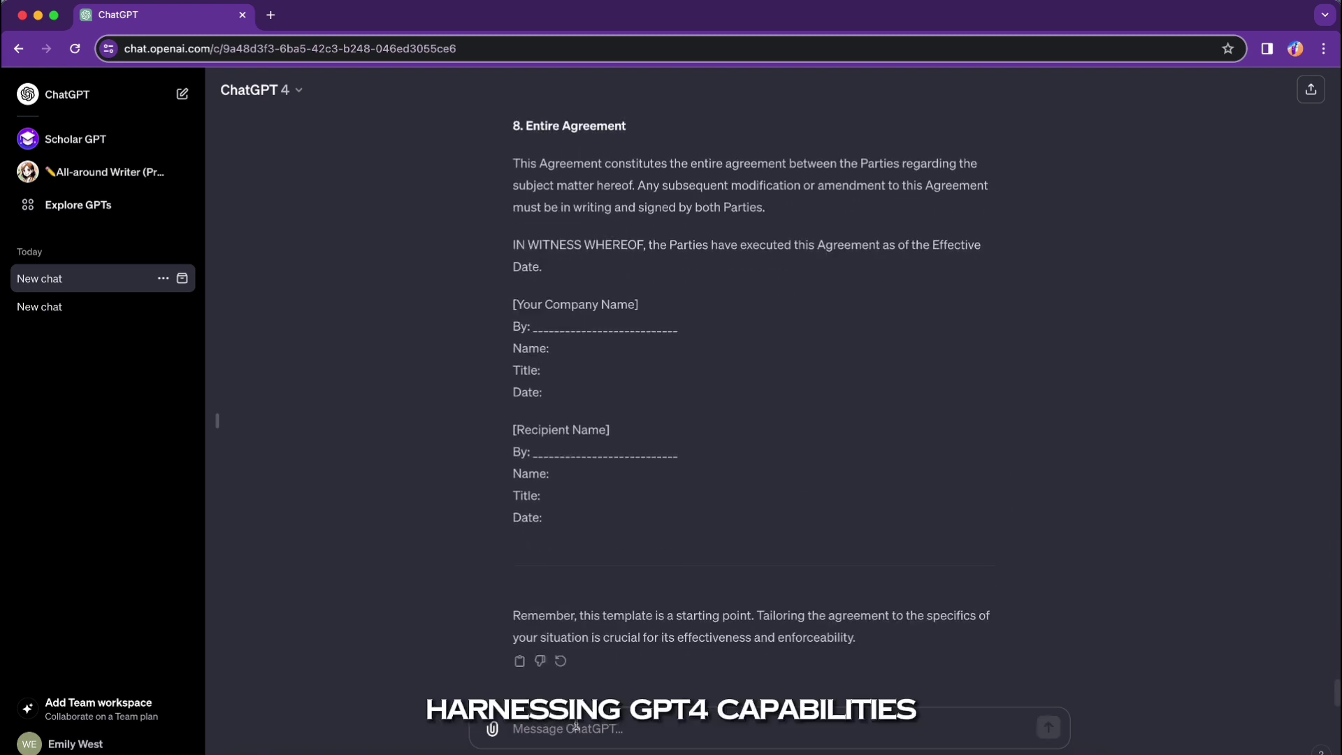
Paste and send the comprehensive tech-startup NDA prompt
{"action": "key", "text": "super+v"}
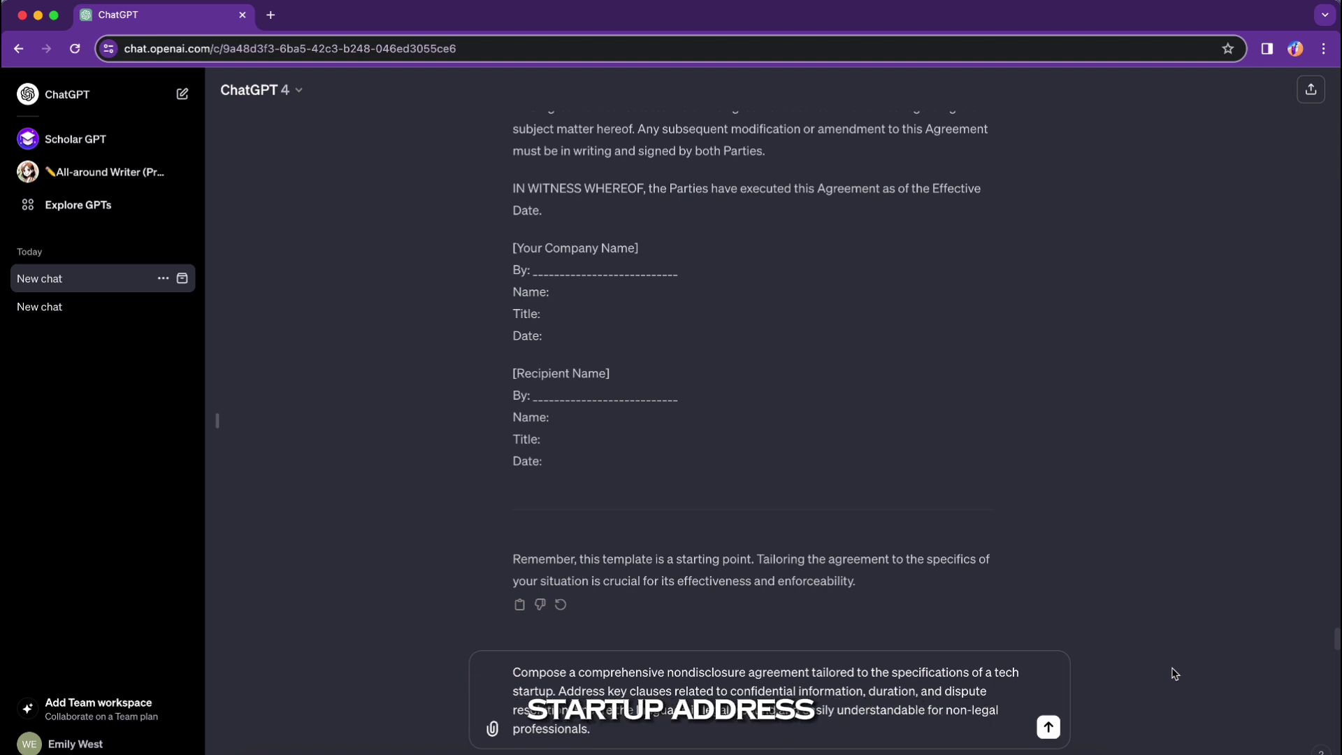
{"action": "key", "text": "Return"}
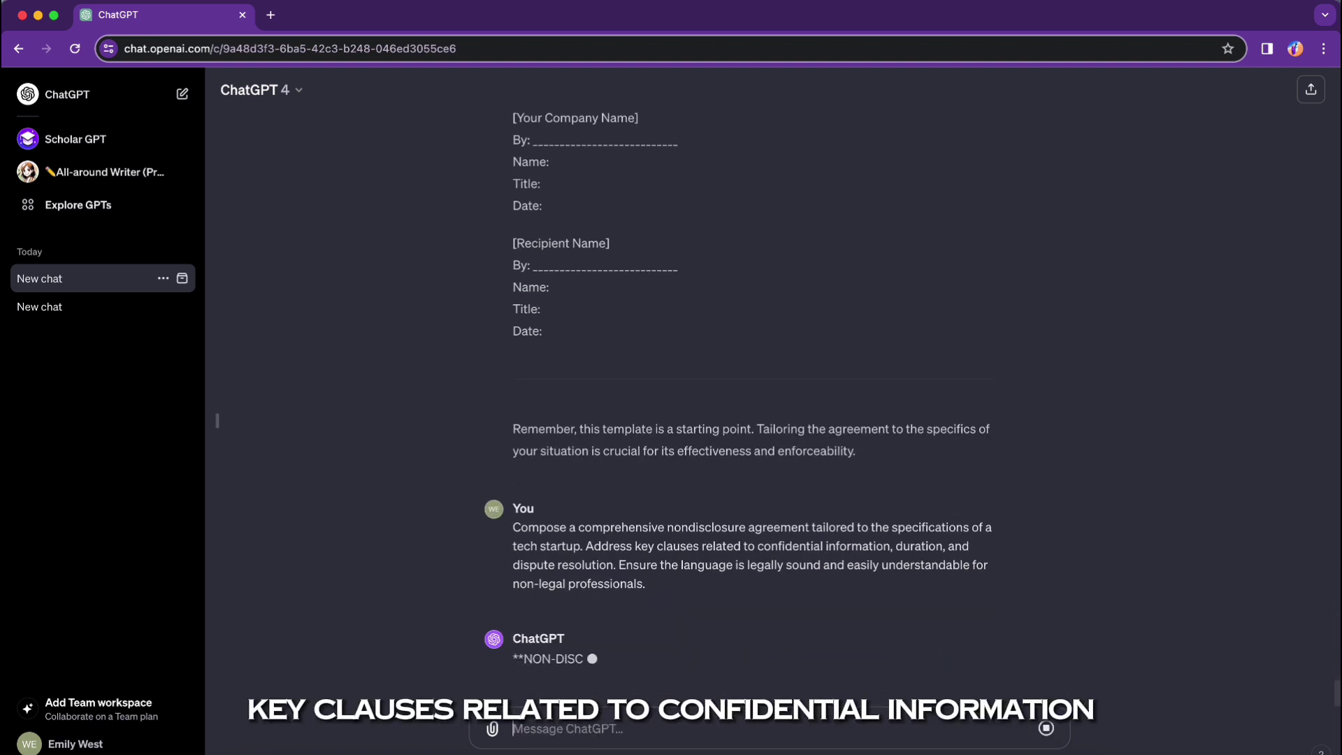